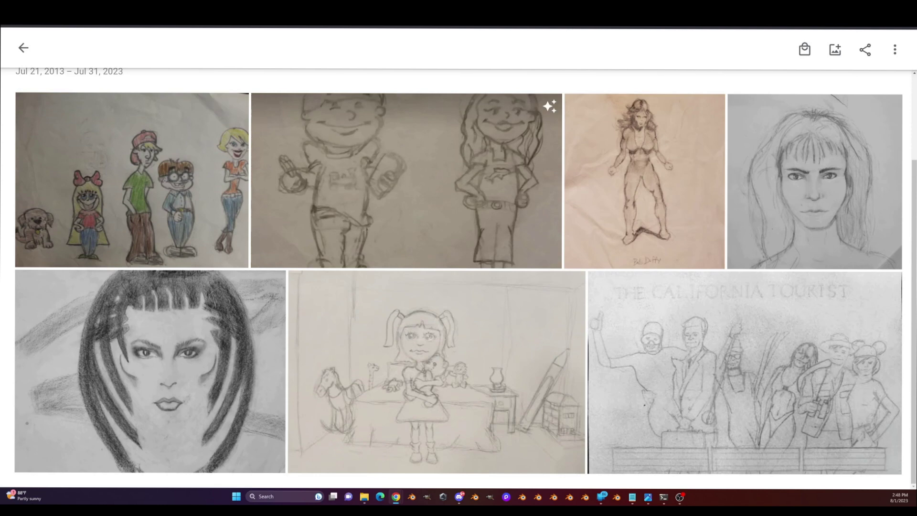
# Step: View the portrait sketch of the dark-haired woman, and switch to Stable Diffusion to highlight the txt2img prompt
pyautogui.click(173, 400)
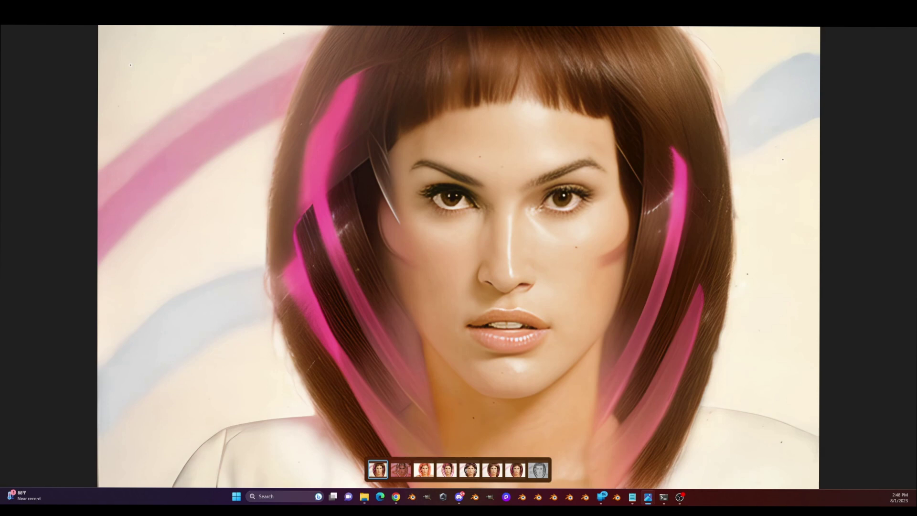
pyautogui.hotkey('alt', 'Tab')
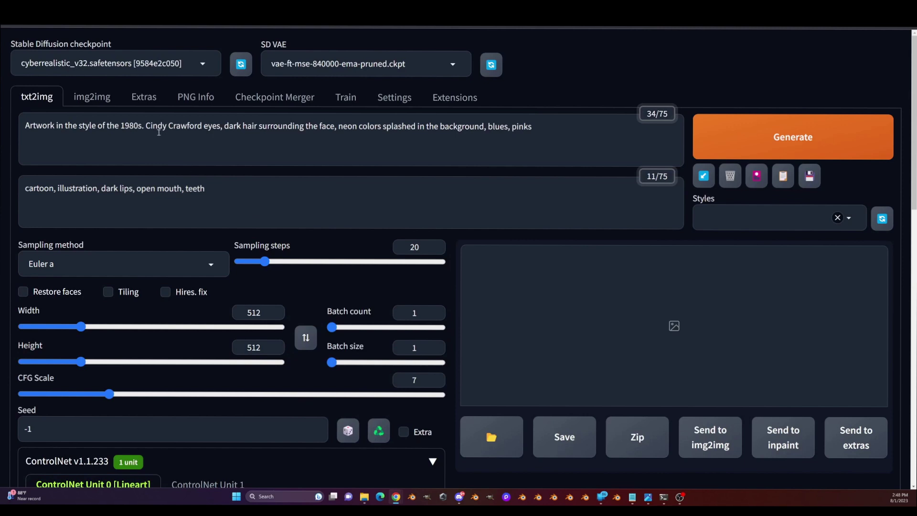
pyautogui.tripleClick(160, 124)
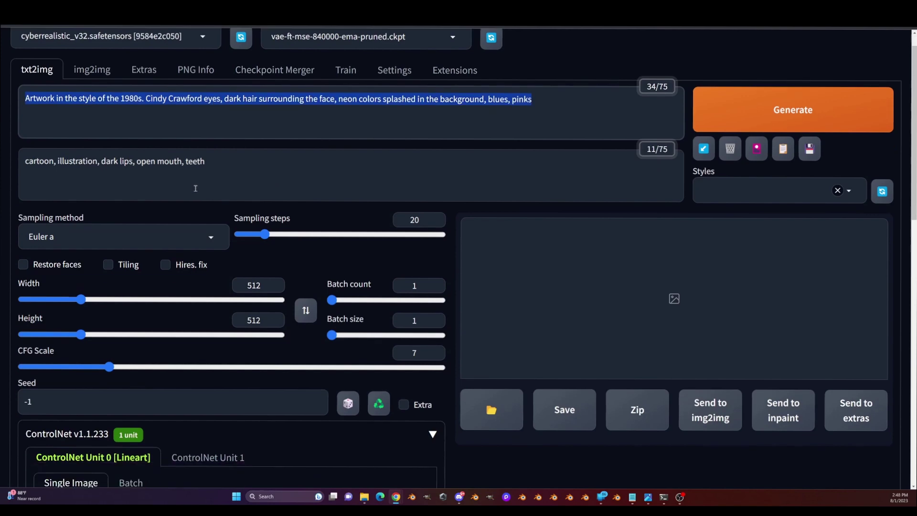
# Step: Examine the Lineart settings, source sketch and preprocessor preview of ControlNet Unit 0 in txt2img
pyautogui.scroll(-8, 160, 124)
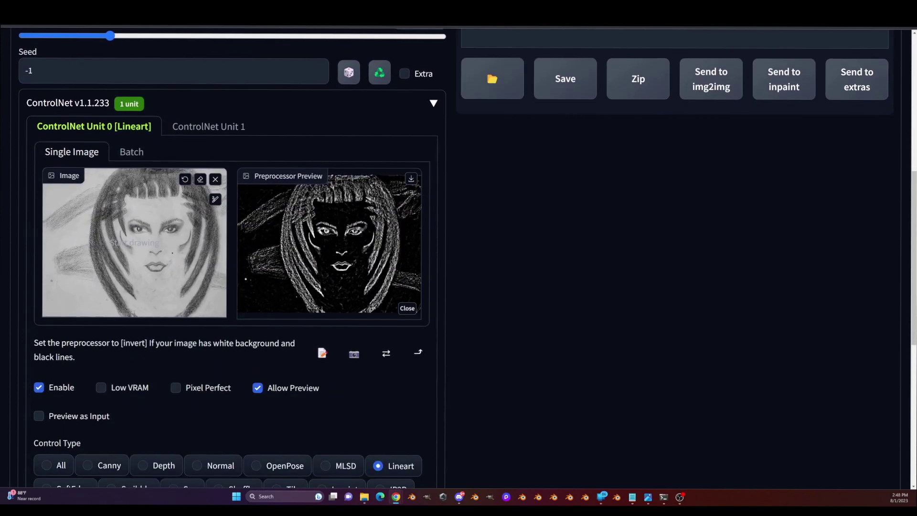
pyautogui.scroll(-3, 365, 299)
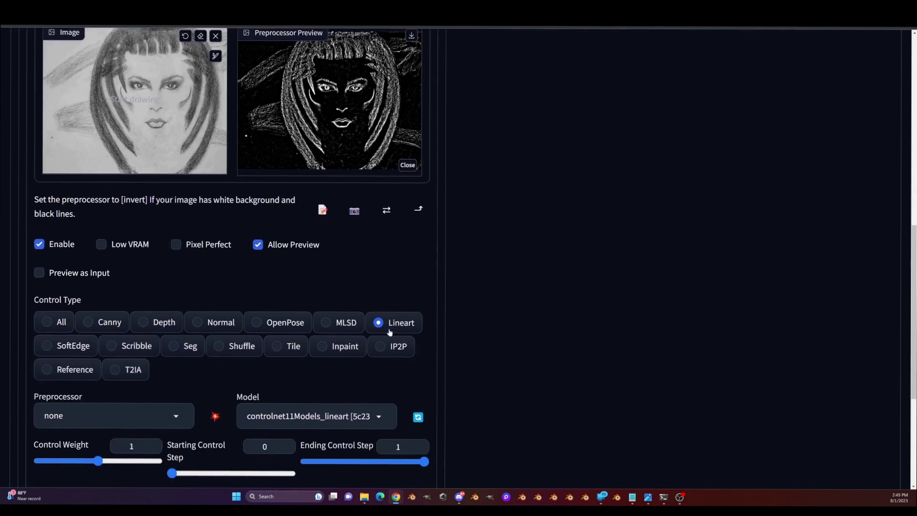
pyautogui.scroll(2, 390, 333)
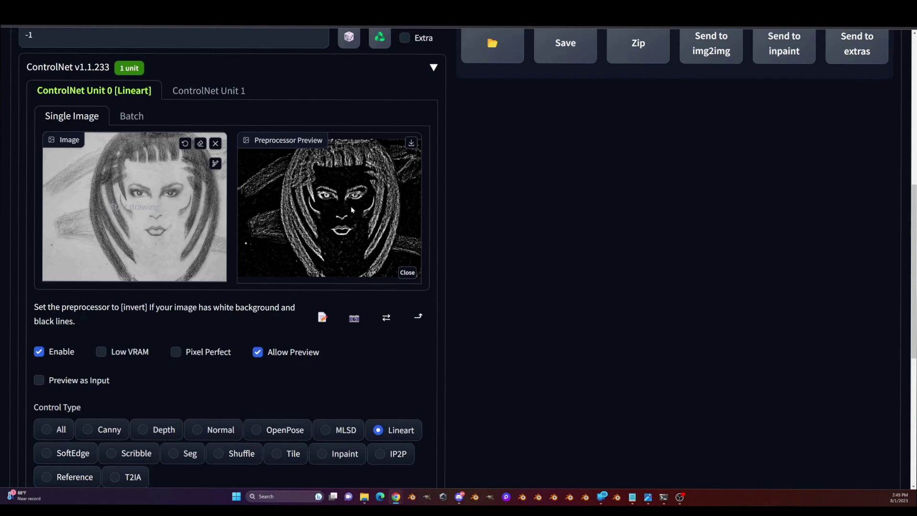
pyautogui.scroll(8, 351, 209)
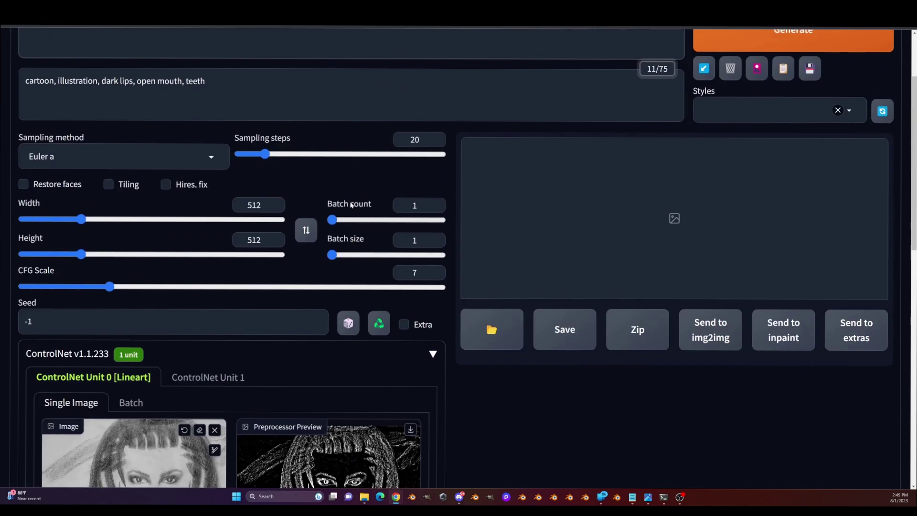
# Step: Switch to the image viewer and compare the original pencil sketch with the red-toned generated portrait
pyautogui.hotkey('alt', 'Tab')
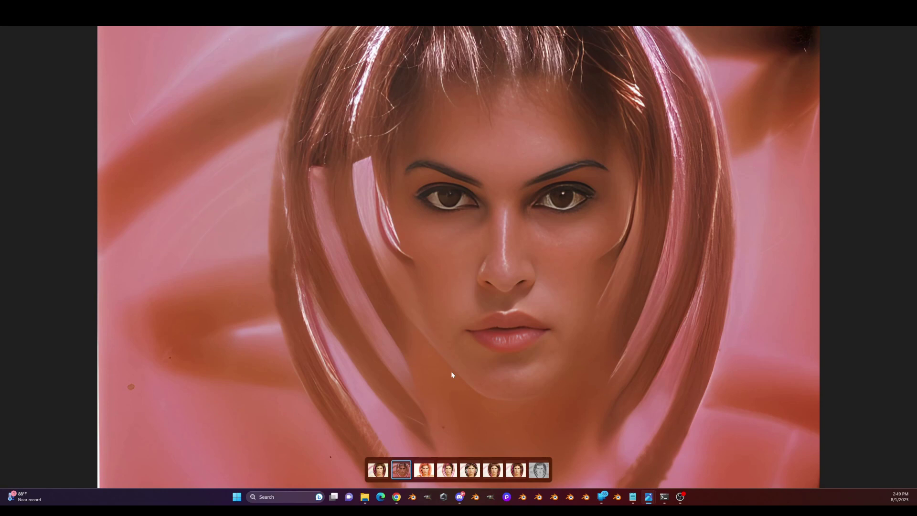
pyautogui.click(540, 478)
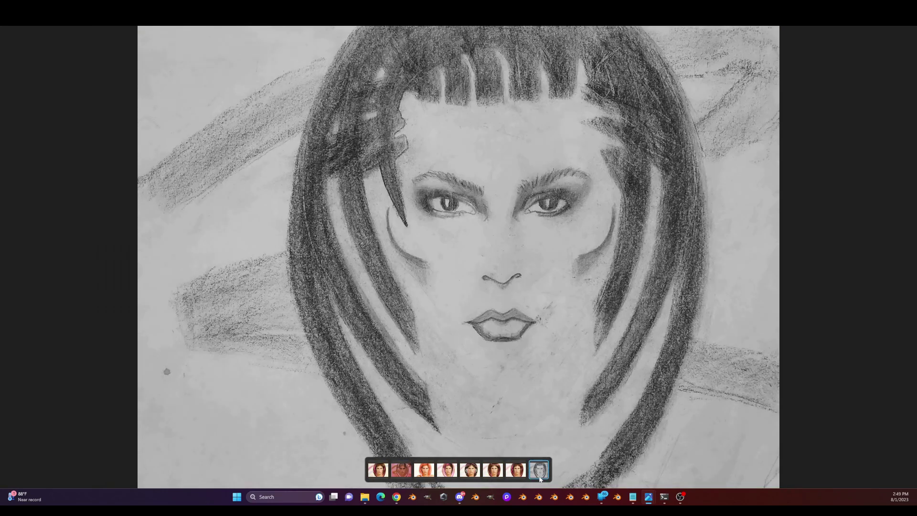
pyautogui.click(402, 474)
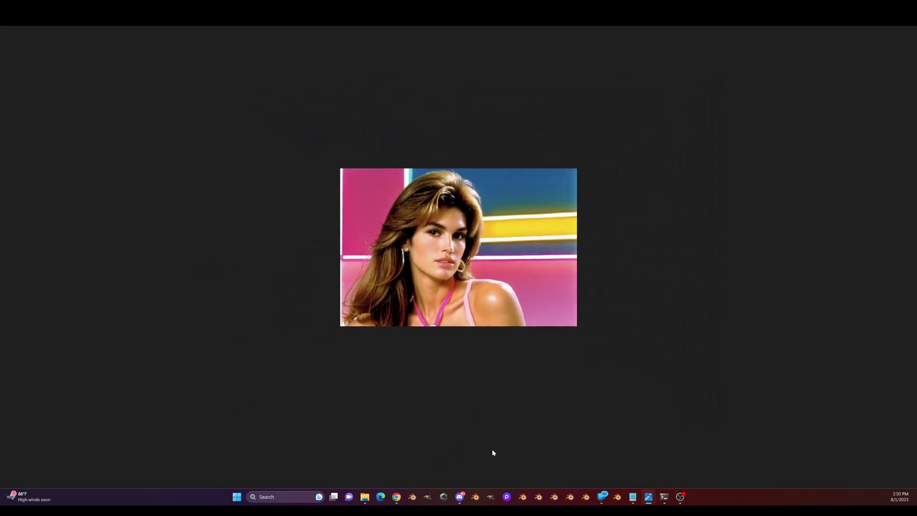
# Step: Look through the reference pictures and inspect the Reference image in ControlNet Unit 1, returning to the Lineart unit
pyautogui.click(473, 477)
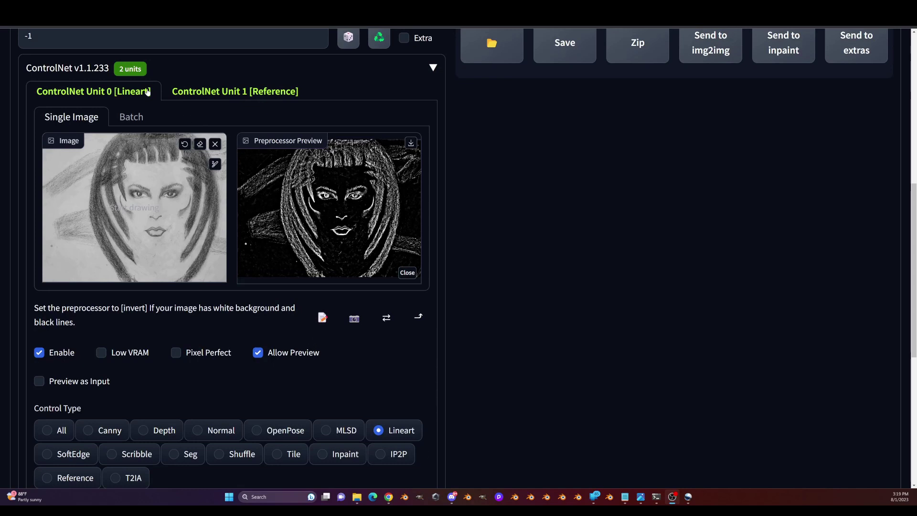
pyautogui.click(199, 94)
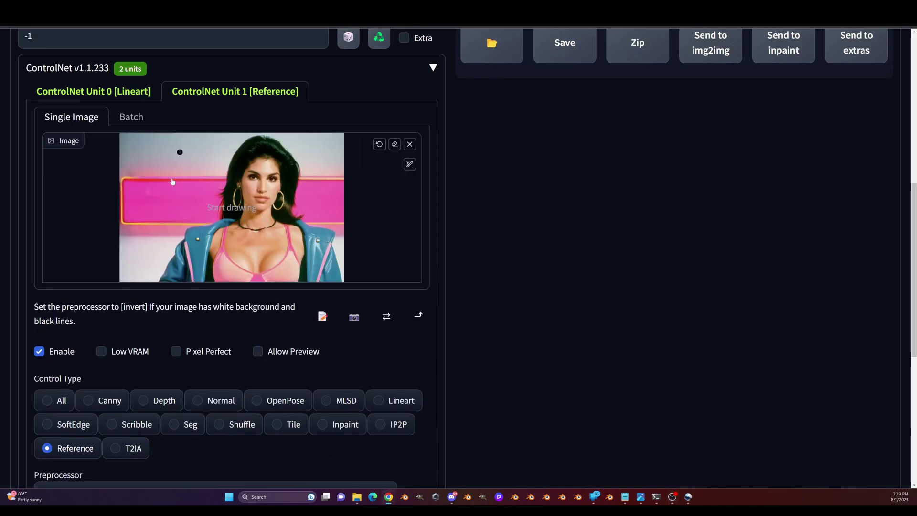
pyautogui.click(130, 96)
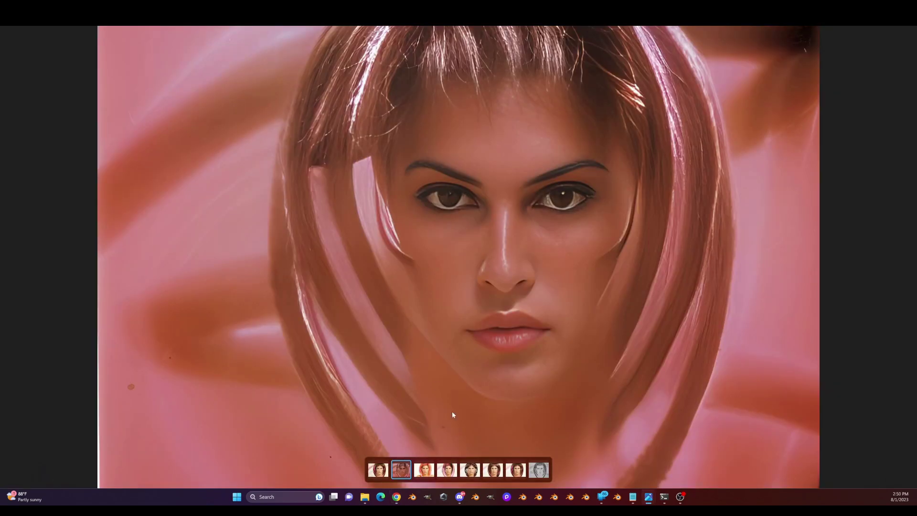
# Step: View the pink-haired portrait and the following variation with pink light reflected in the hair
pyautogui.click(426, 475)
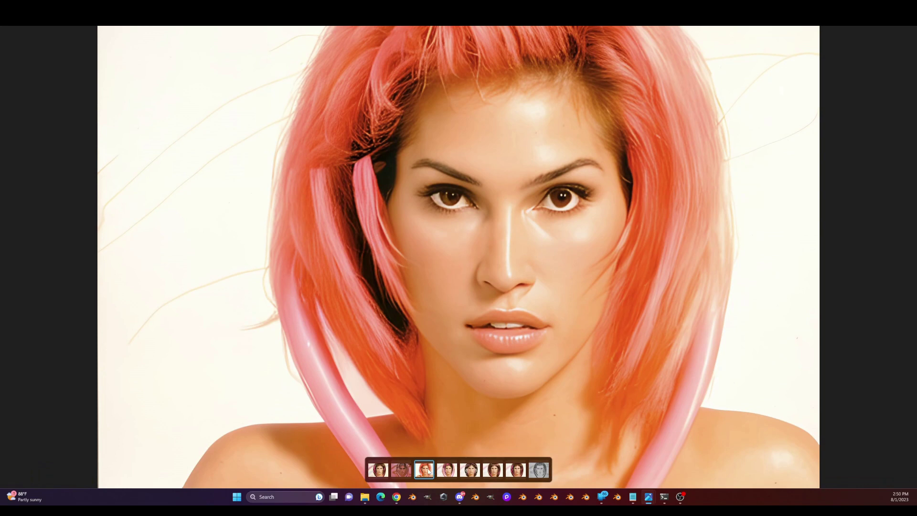
pyautogui.click(447, 478)
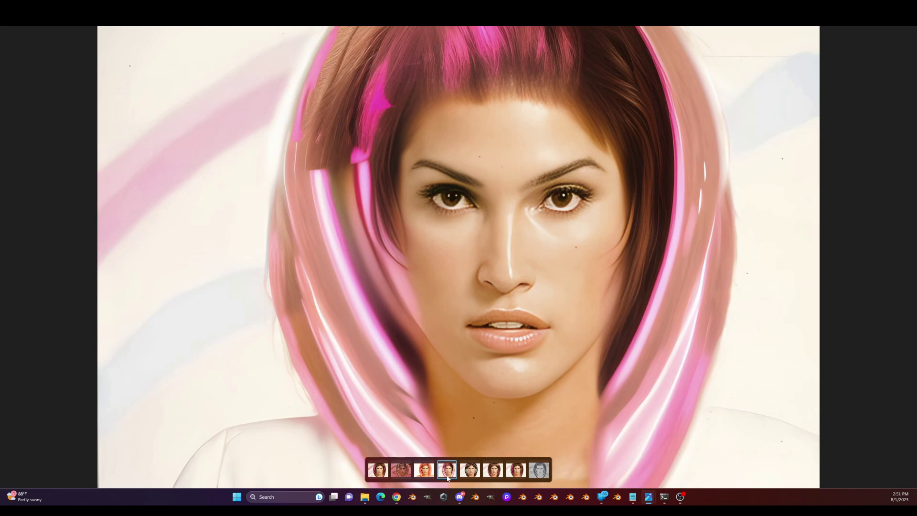
# Step: Return to Stable Diffusion and examine the img2img Inpaint prompt and the mask painted over the portrait's hair
pyautogui.hotkey('alt', 'Tab')
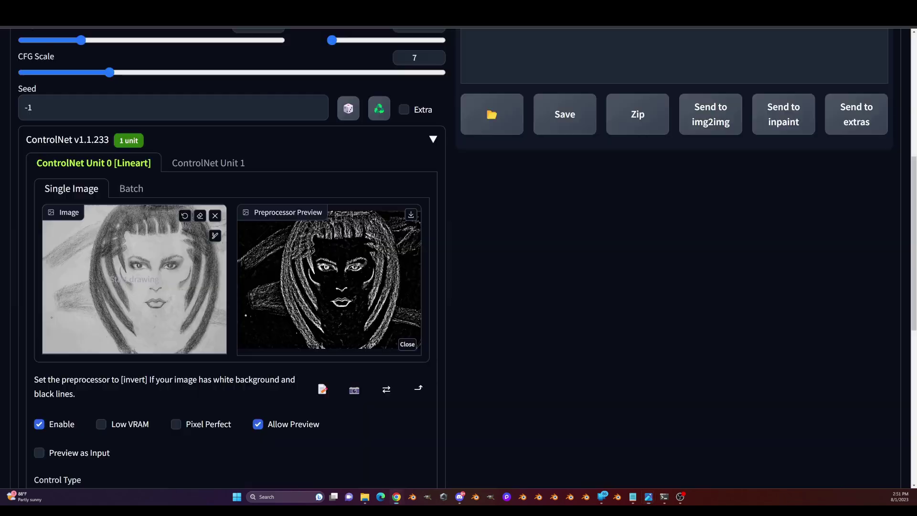
pyautogui.scroll(6, 269, 334)
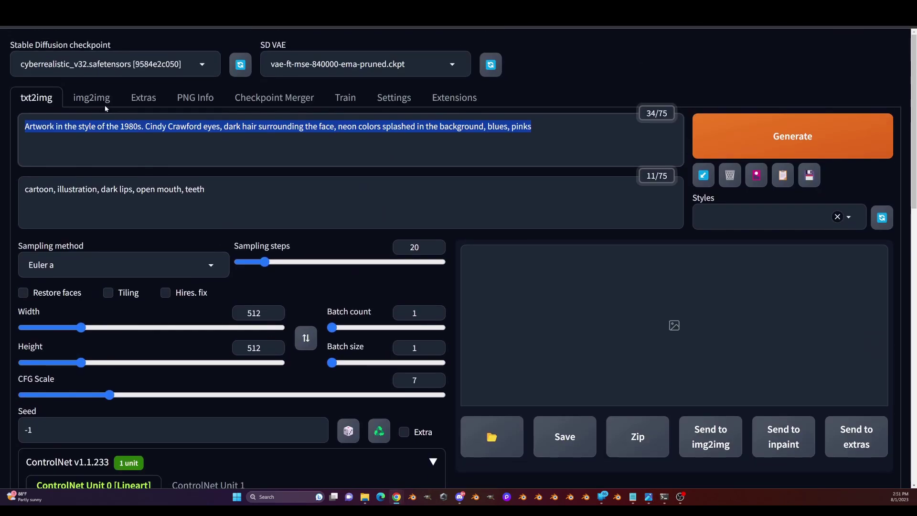
pyautogui.click(91, 97)
pyautogui.scroll(-3, 386, 390)
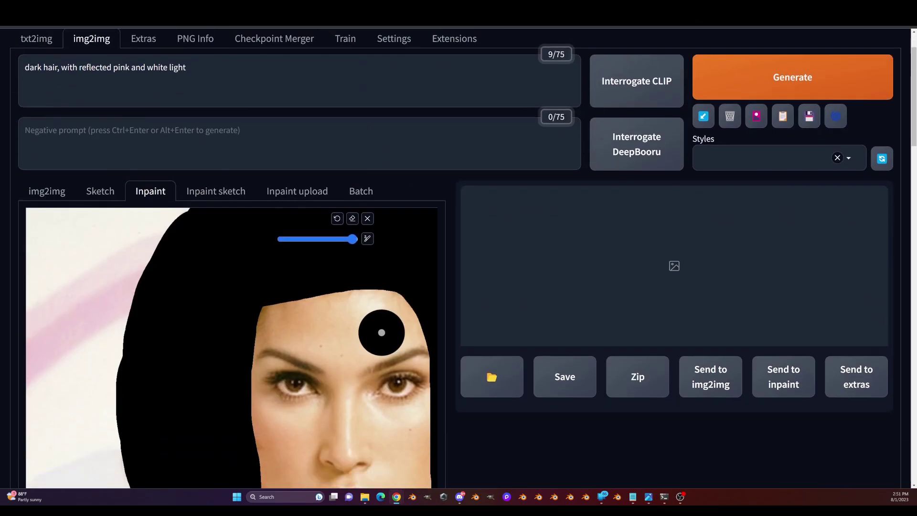
pyautogui.scroll(-2, 317, 334)
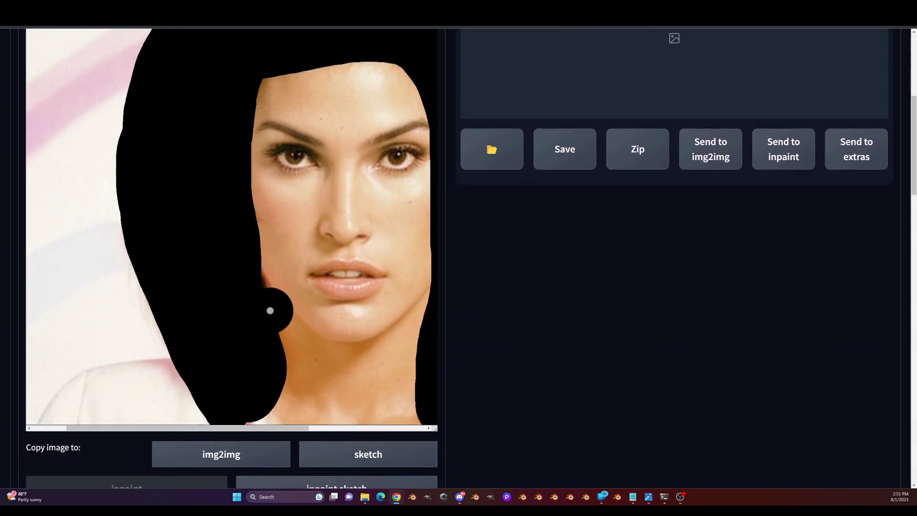
pyautogui.scroll(6, 268, 309)
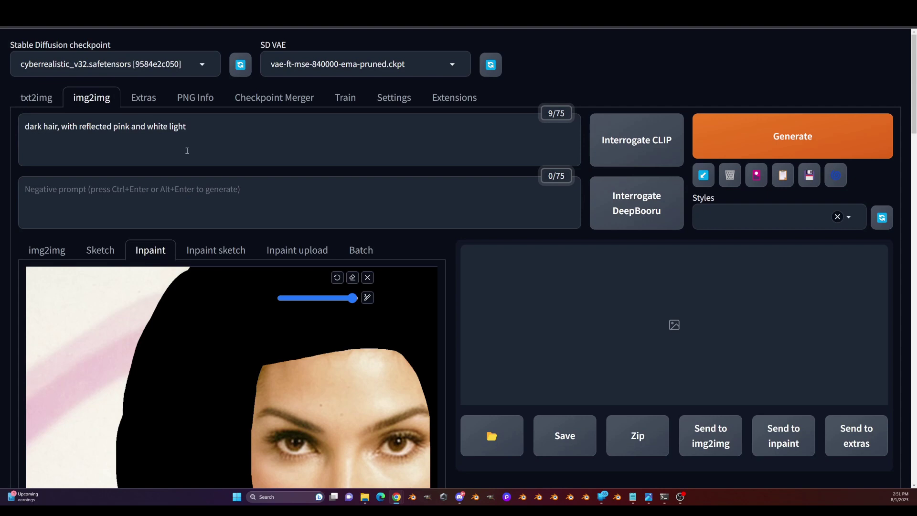
pyautogui.scroll(-6, 194, 195)
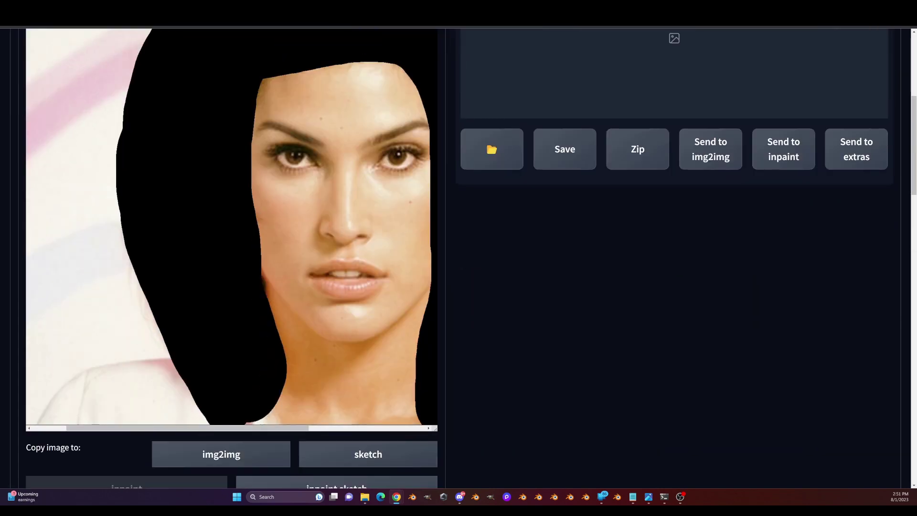
# Step: Switch to the image viewer and compare the portrait variation with neon side pieces against the original pencil sketch
pyautogui.hotkey('alt', 'Tab')
pyautogui.click(470, 471)
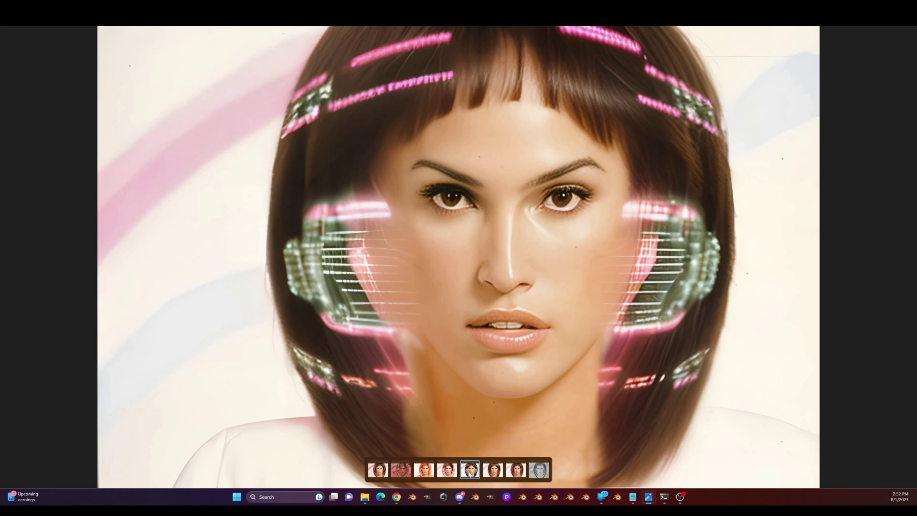
pyautogui.click(539, 469)
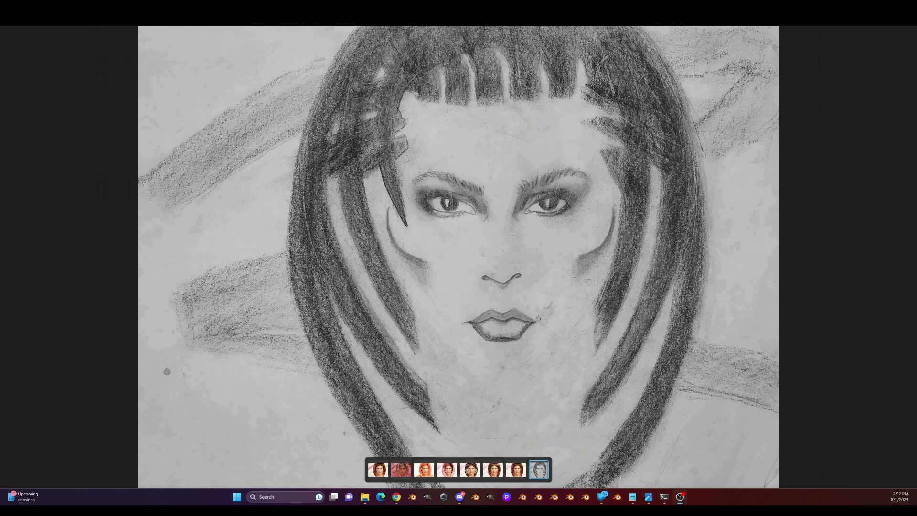
# Step: Return to Stable Diffusion and examine the Canny settings and preprocessor preview of ControlNet Unit 0 in img2img
pyautogui.hotkey('alt', 'Tab')
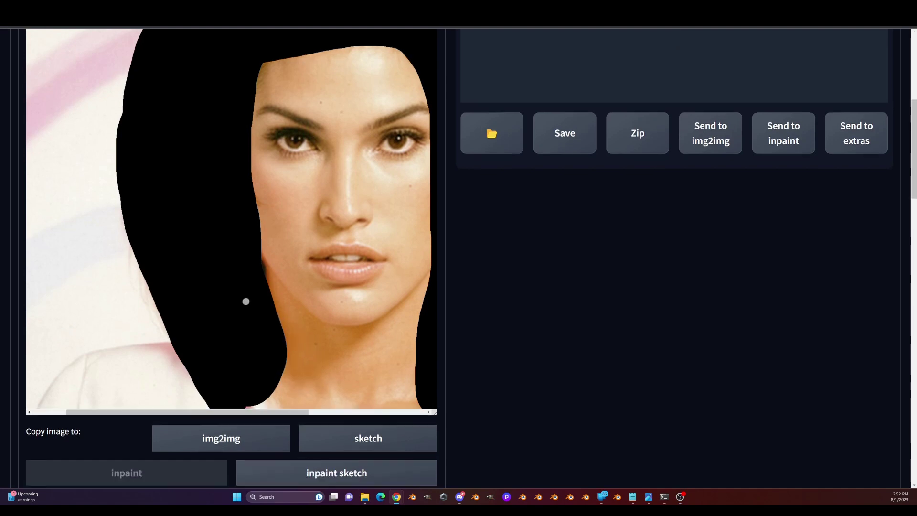
pyautogui.scroll(-10, 245, 301)
pyautogui.scroll(-10, 321, 306)
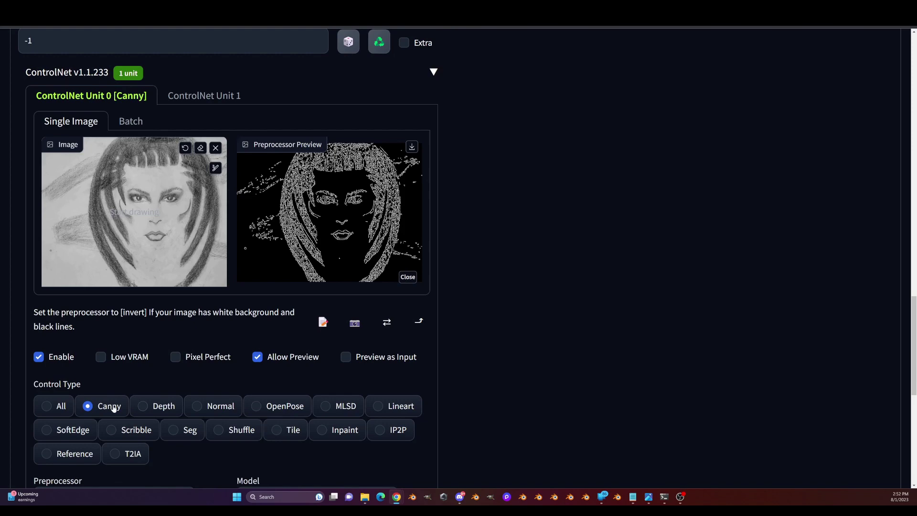
pyautogui.scroll(-1, 301, 250)
pyautogui.scroll(-5, 299, 250)
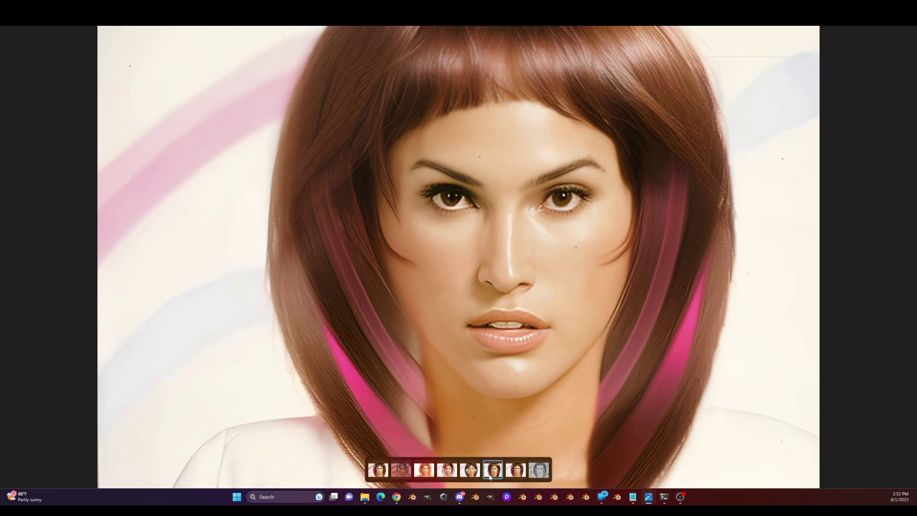
# Step: View the portrait with bright pink hair streaks and compare it with the version that has stronger background colors
pyautogui.click(514, 477)
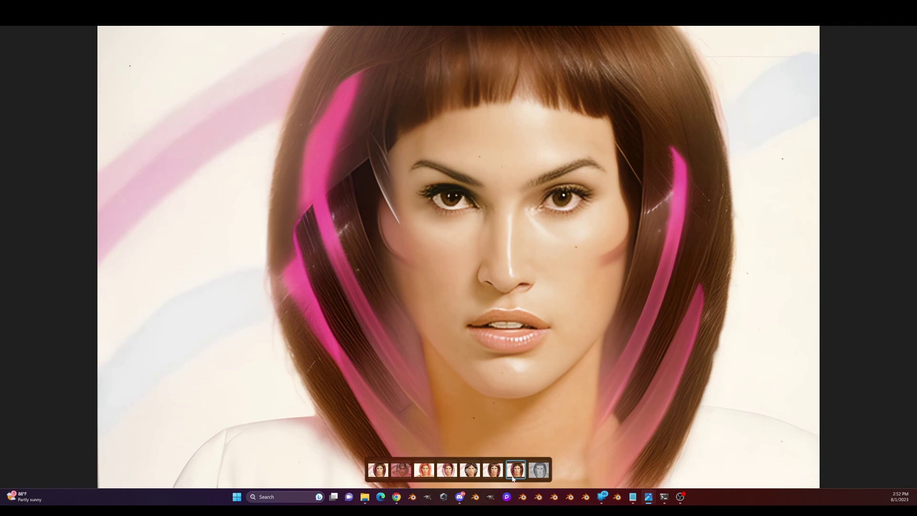
pyautogui.click(374, 474)
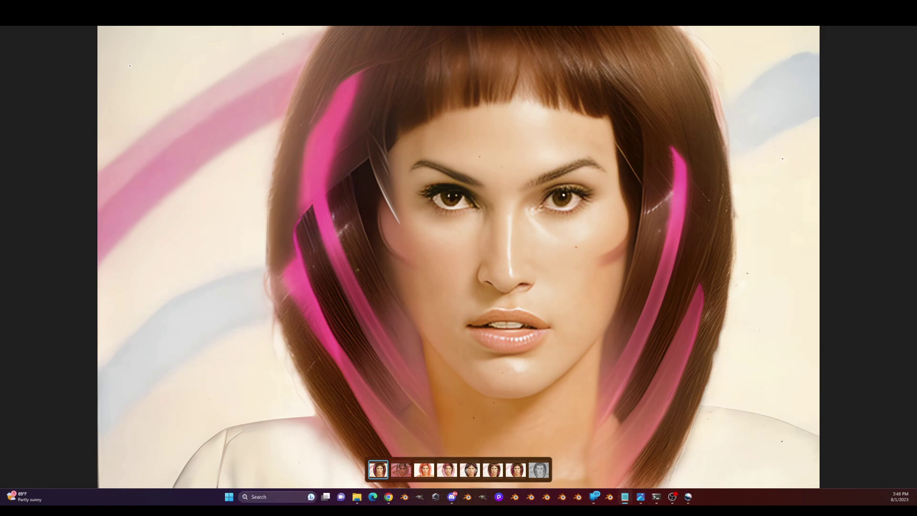
# Step: Switch to the DND Sketches album, open its first sketch and advance to the cave battle drawing
pyautogui.hotkey('alt', 'Tab')
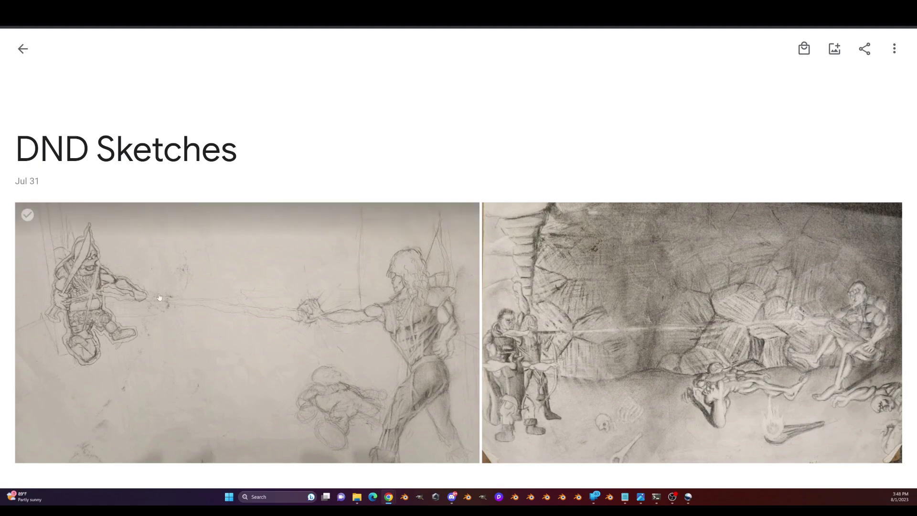
pyautogui.click(126, 384)
pyautogui.click(888, 266)
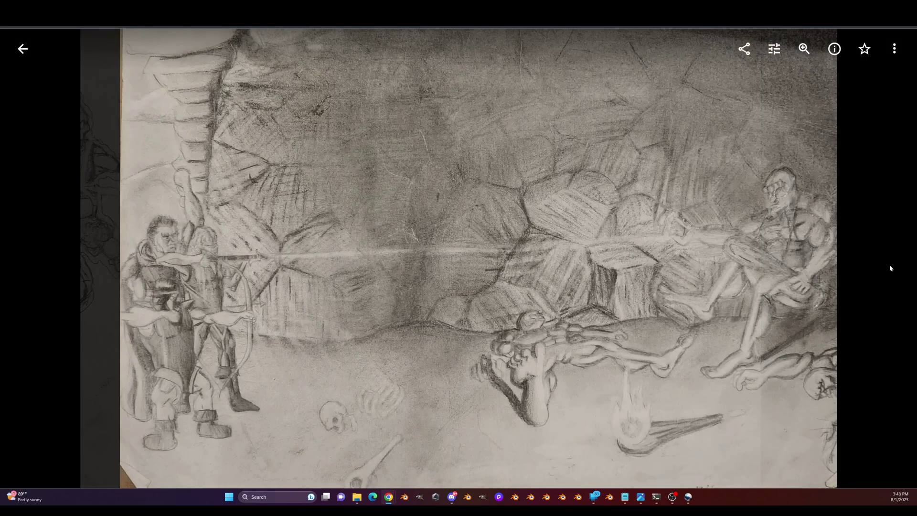